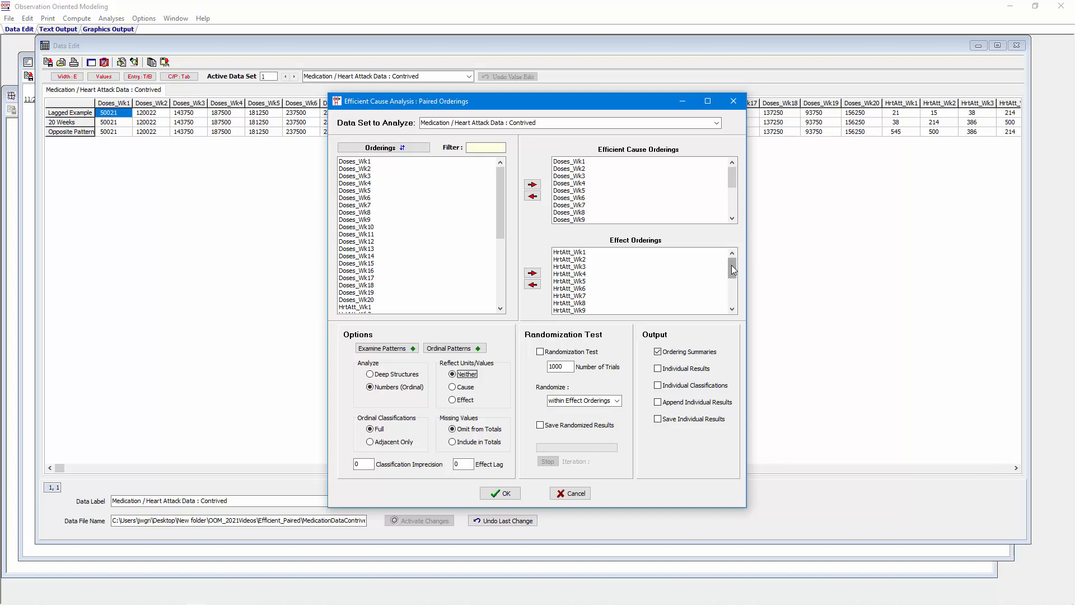
# Open the ordinal patterns graph for the paired Doses and HrtAtt orderings and set its font size to 11.
pyautogui.moveTo(734, 269)
pyautogui.mouseDown()
pyautogui.moveTo(733, 296)
pyautogui.moveTo(718, 276)
pyautogui.mouseUp()
pyautogui.click(447, 350)
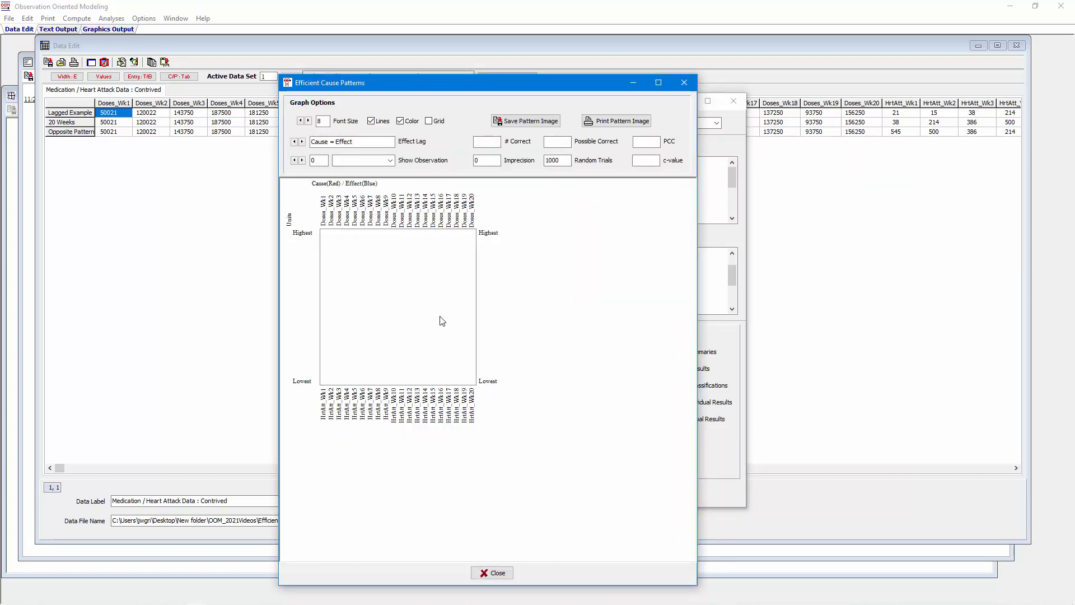
pyautogui.click(310, 121)
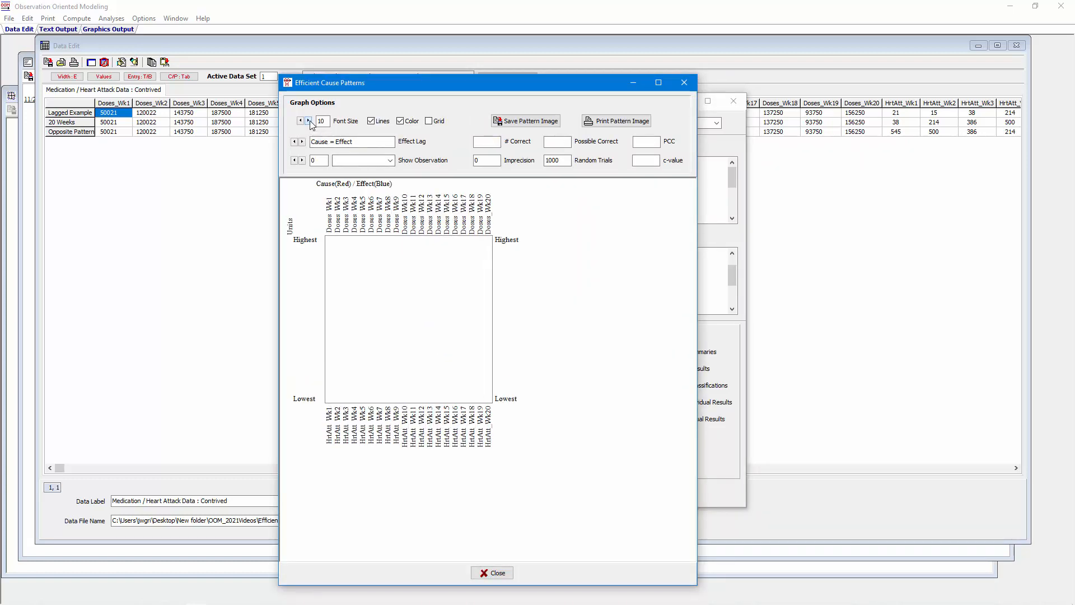
pyautogui.click(310, 121)
pyautogui.click(309, 121)
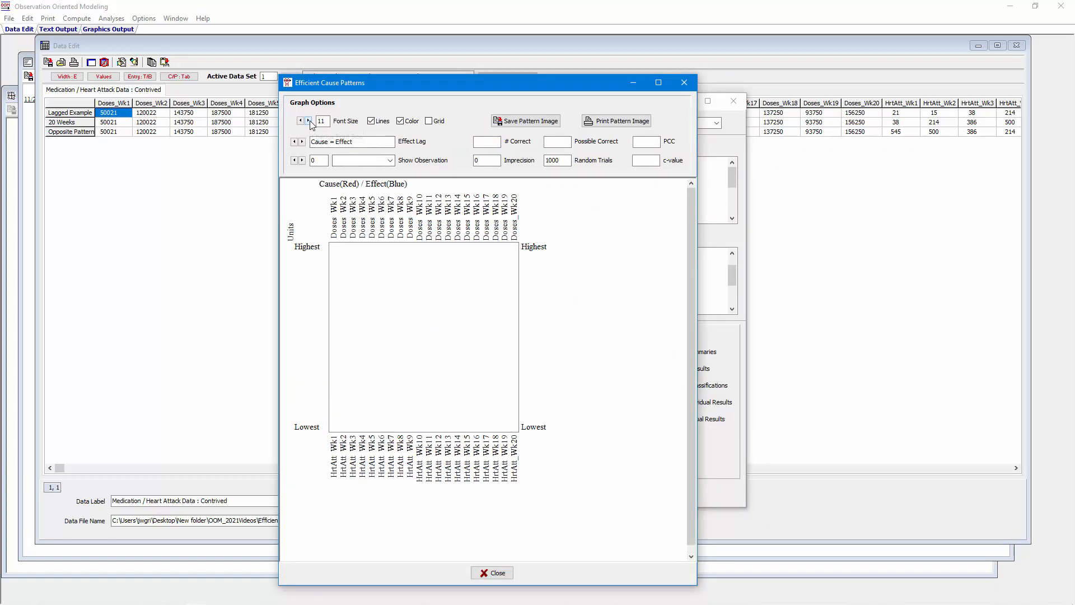
# Plot the 20 Weeks observation in the pattern graph and examine its PCC and c-value.
pyautogui.click(390, 162)
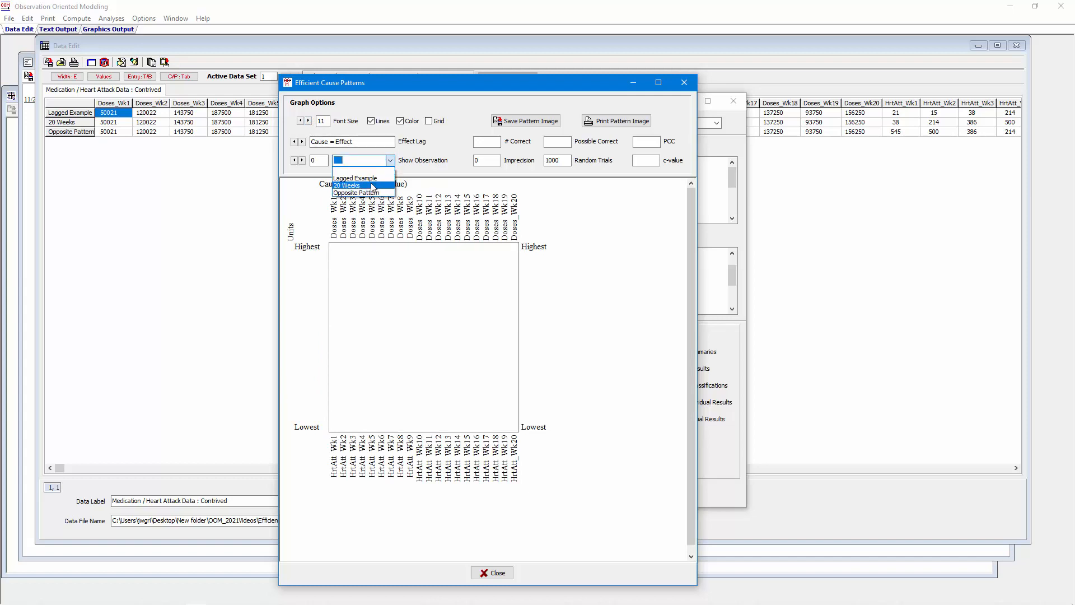
pyautogui.click(374, 185)
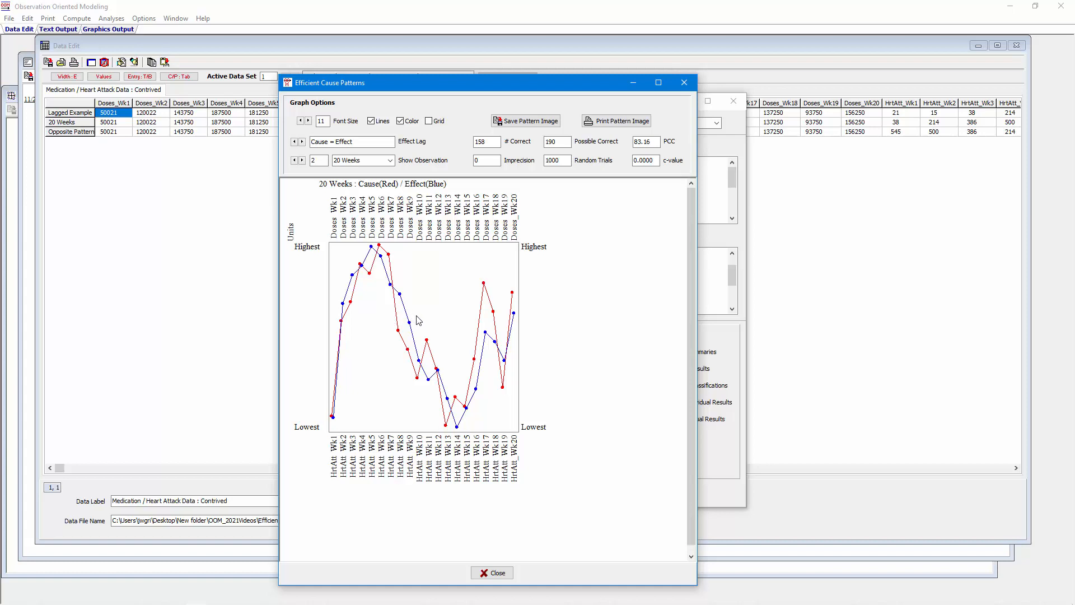
pyautogui.click(653, 141)
pyautogui.moveTo(653, 141); pyautogui.dragTo(634, 143)
pyautogui.moveTo(655, 161); pyautogui.dragTo(634, 162)
# Plot the Opposite Pattern observation, examine its PCC and c-value, and close the pattern graph.
pyautogui.click(390, 161)
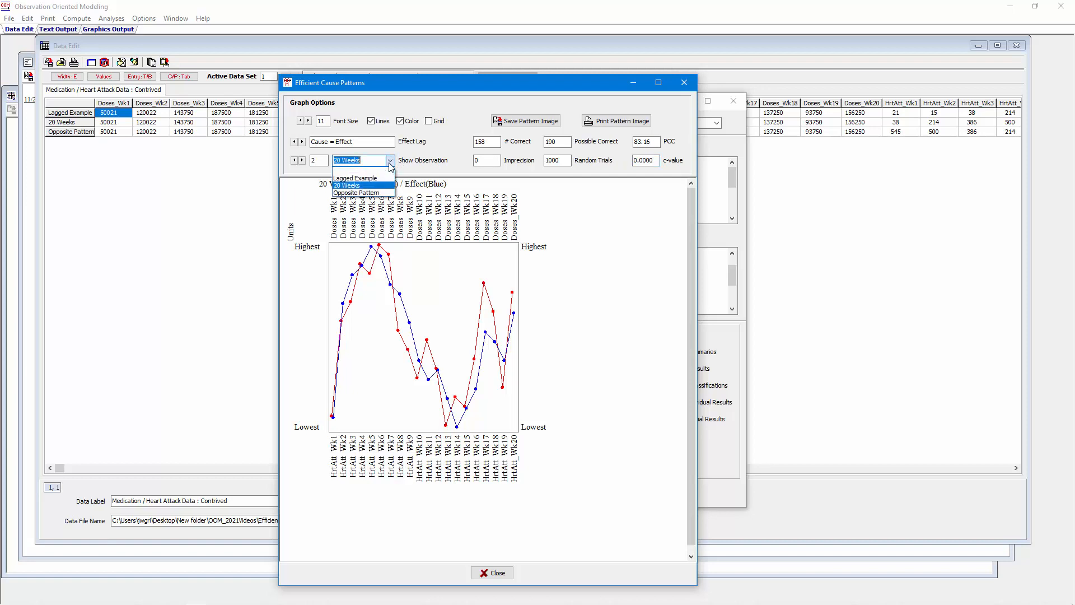
pyautogui.click(384, 193)
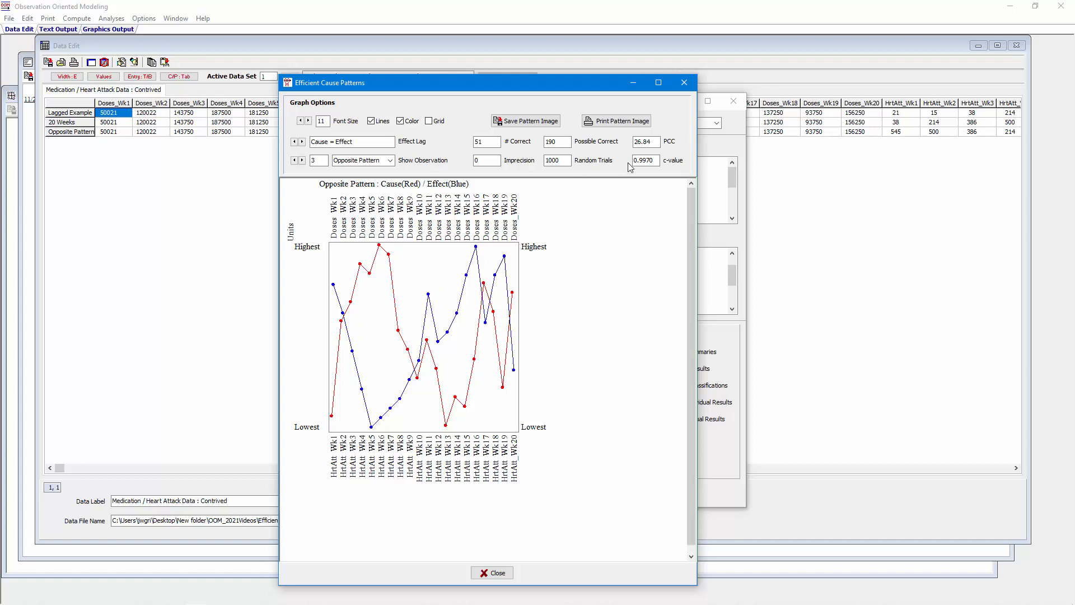
pyautogui.moveTo(655, 141); pyautogui.dragTo(639, 143)
pyautogui.moveTo(656, 161); pyautogui.dragTo(632, 162)
pyautogui.click(493, 573)
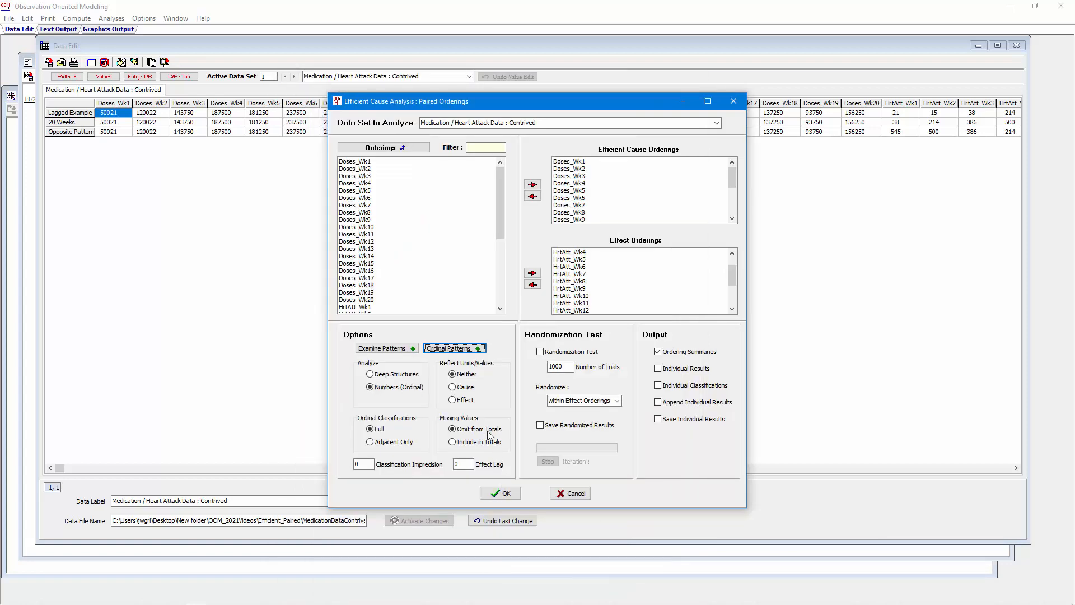
# Reflect the Cause units/values and reopen the ordinal patterns graph with the font size set to 12.
pyautogui.click(454, 388)
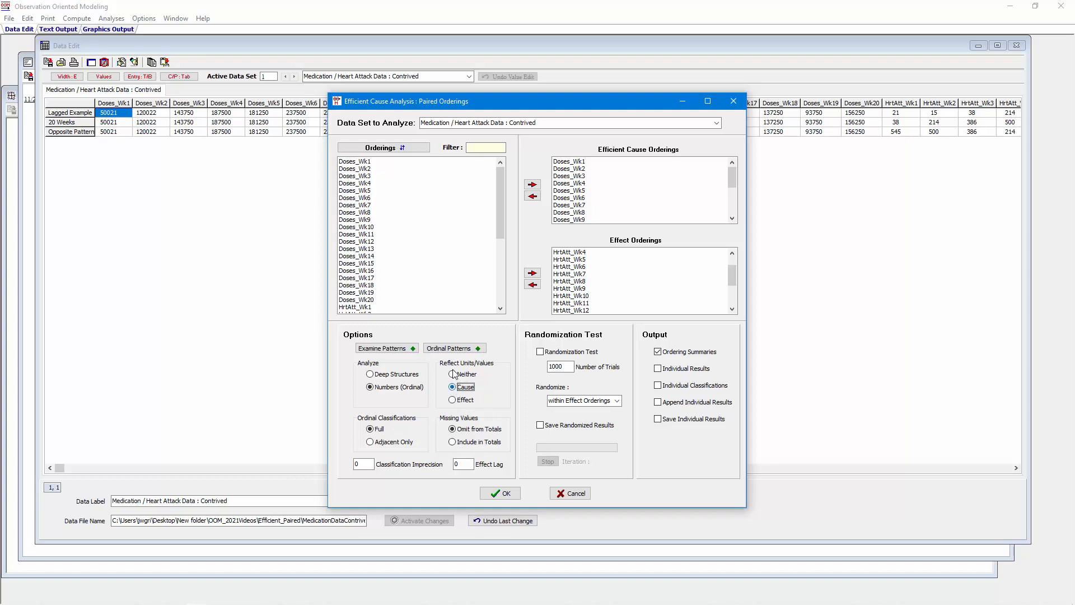
pyautogui.click(454, 348)
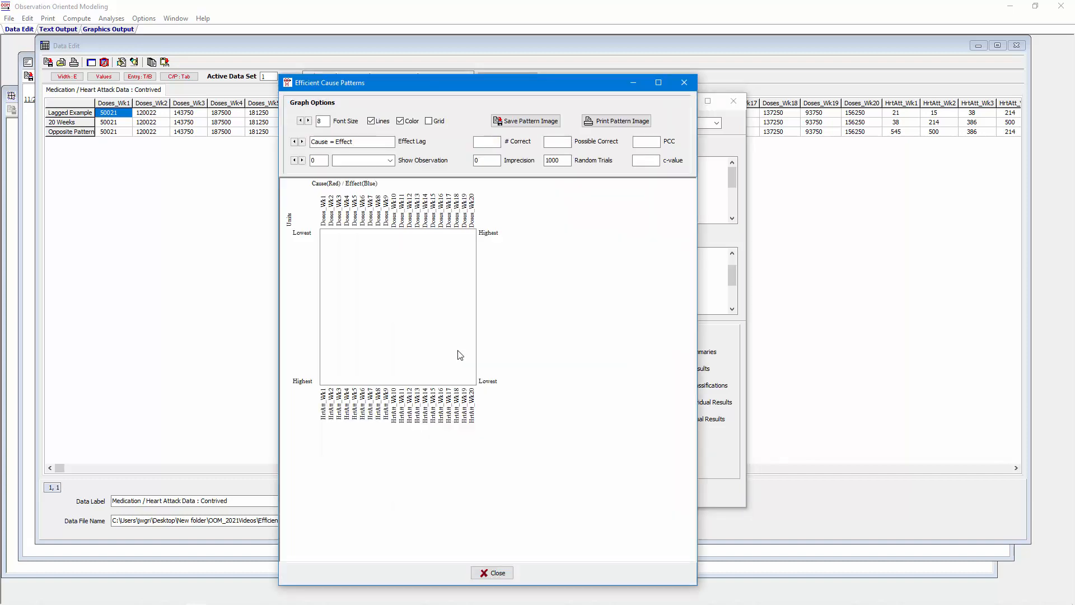
pyautogui.click(308, 121)
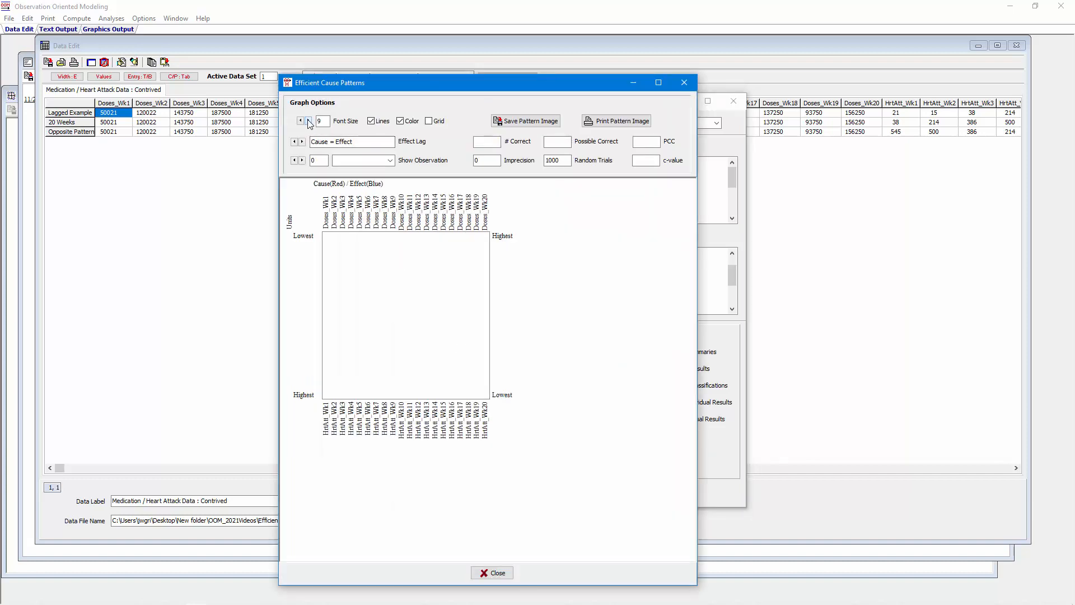
pyautogui.click(308, 120)
pyautogui.click(308, 121)
pyautogui.click(308, 121)
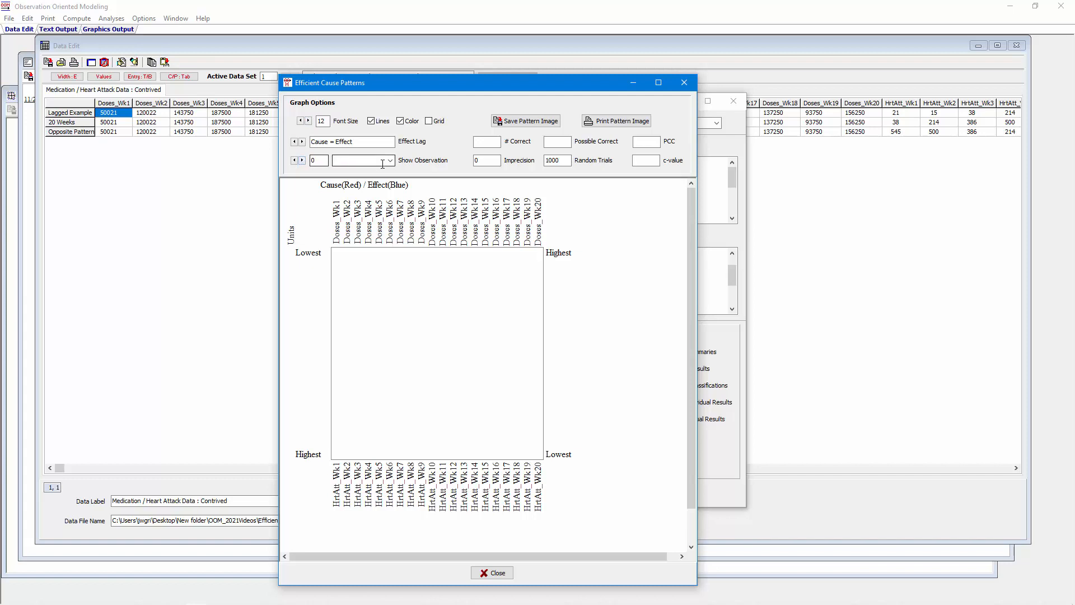
# Plot the Opposite Pattern observation with the cause reflected, check its PCC and c-value, and close the graph.
pyautogui.click(390, 160)
pyautogui.click(378, 192)
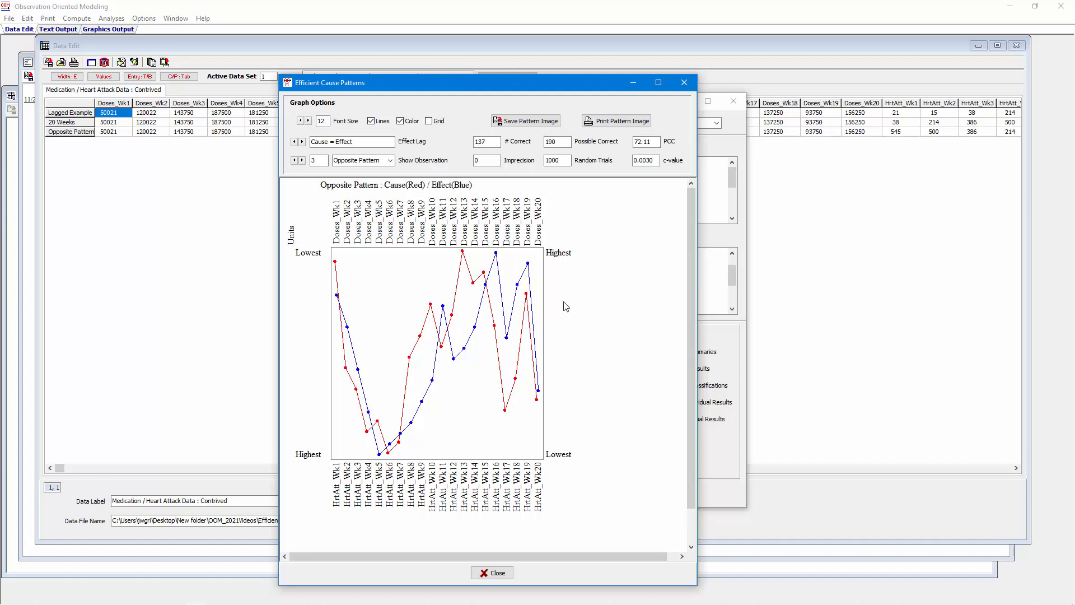
pyautogui.doubleClick(654, 142)
pyautogui.moveTo(657, 162); pyautogui.dragTo(633, 163)
pyautogui.click(497, 572)
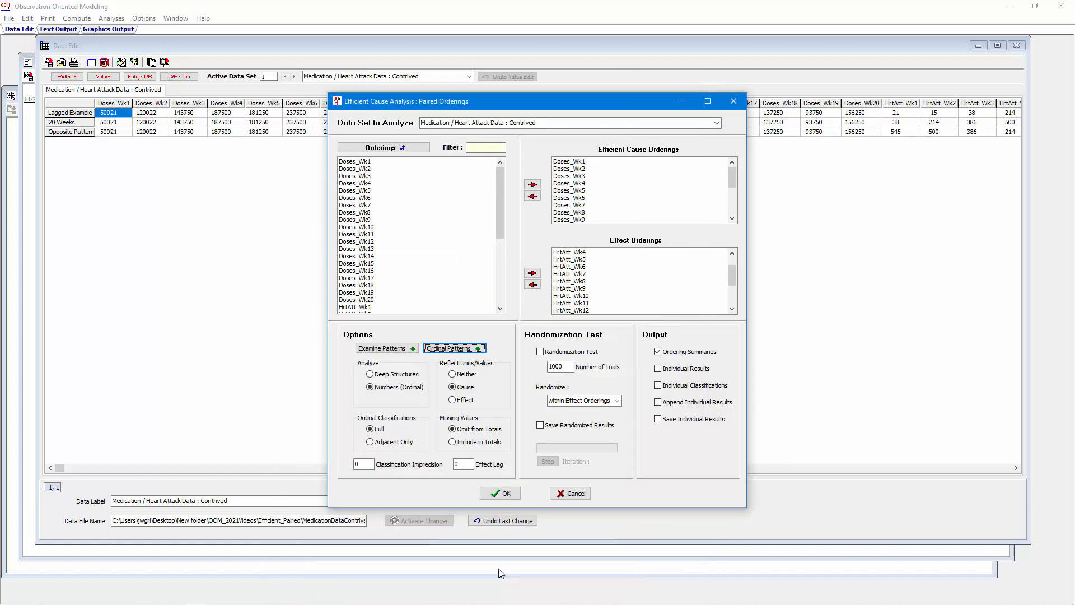
# Switch the reflected units/values to Effect and reopen the ordinal patterns graph with the font size set to 12.
pyautogui.click(465, 400)
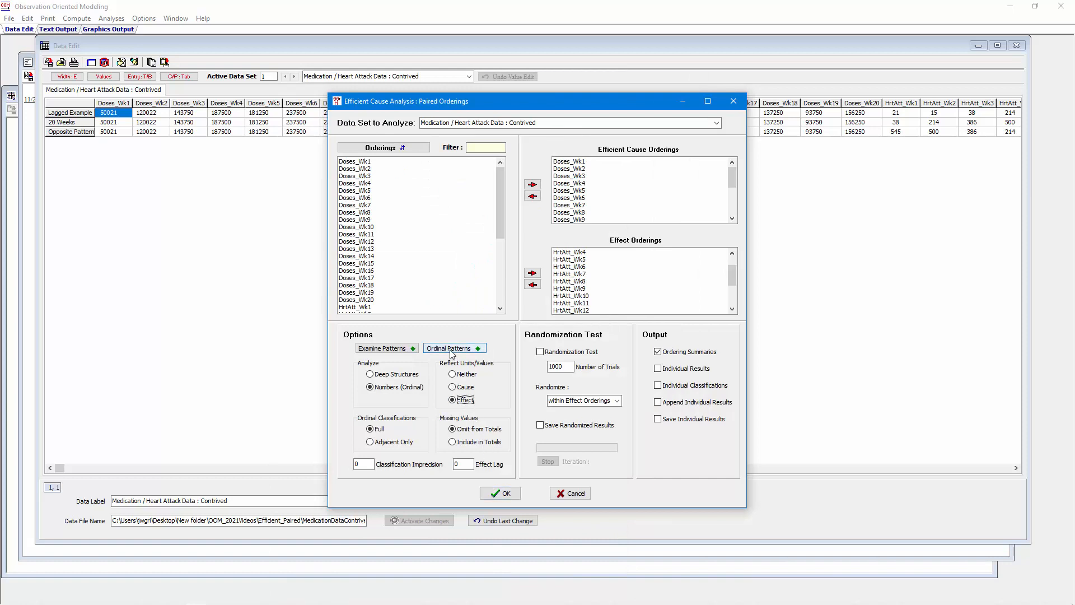
pyautogui.click(451, 350)
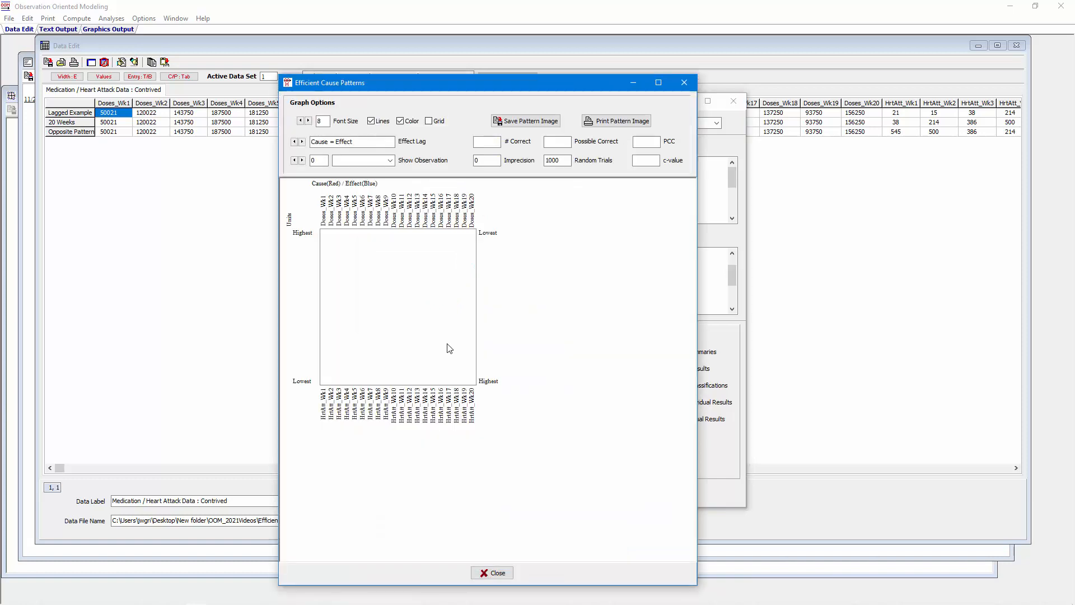
pyautogui.click(308, 121)
pyautogui.click(308, 121)
pyautogui.click(308, 121)
pyautogui.click(308, 121)
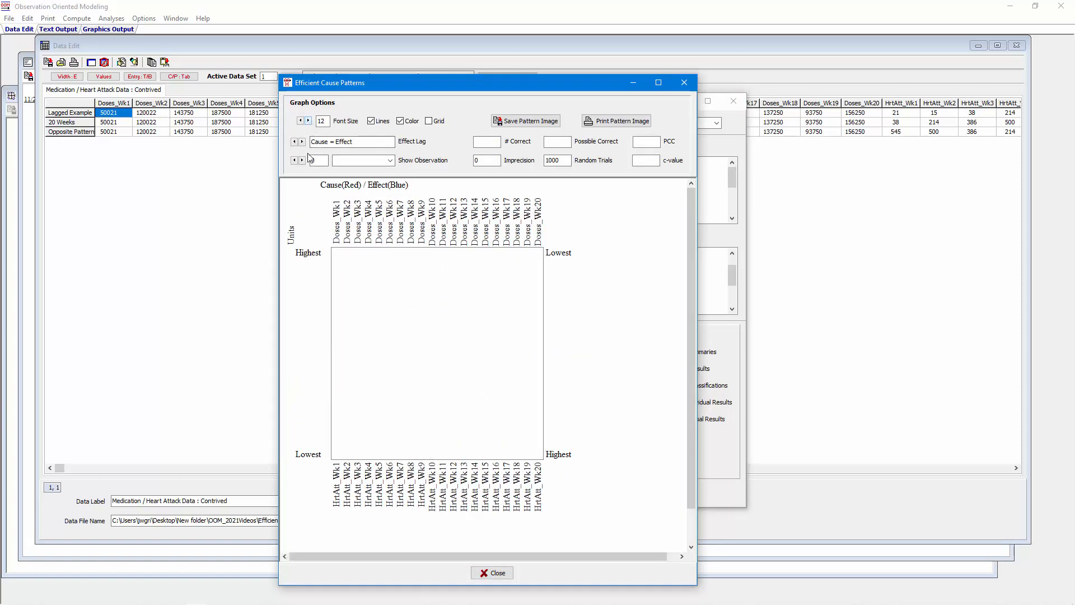
# Plot the Opposite Pattern observation with the effect reflected, check its PCC and c-value, and close the graph.
pyautogui.click(389, 160)
pyautogui.click(358, 185)
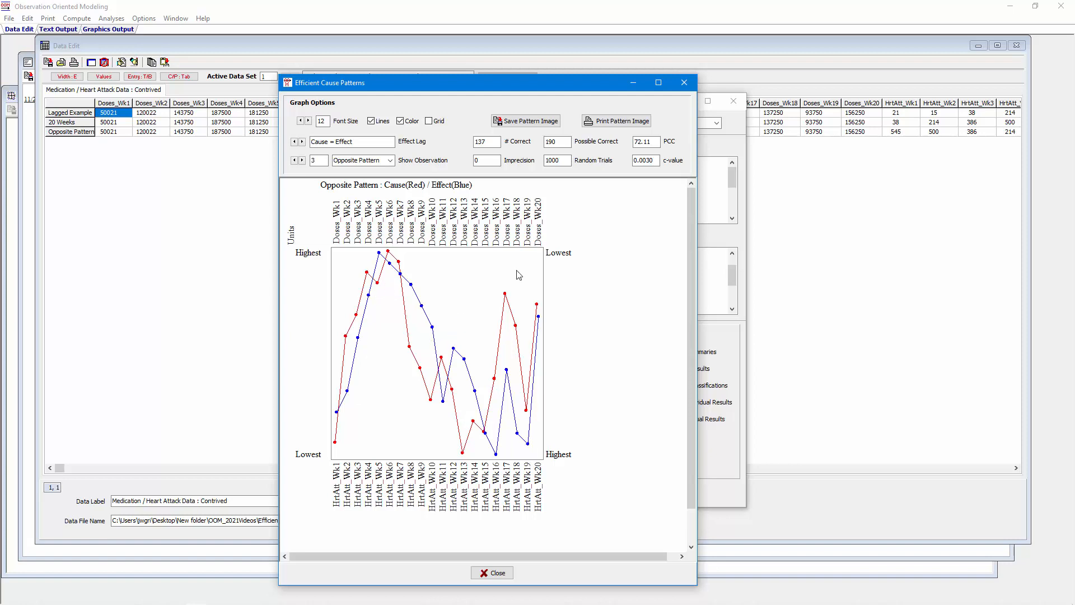
pyautogui.moveTo(654, 142); pyautogui.dragTo(633, 144)
pyautogui.click(652, 161)
pyautogui.moveTo(652, 161); pyautogui.dragTo(633, 162)
pyautogui.click(494, 571)
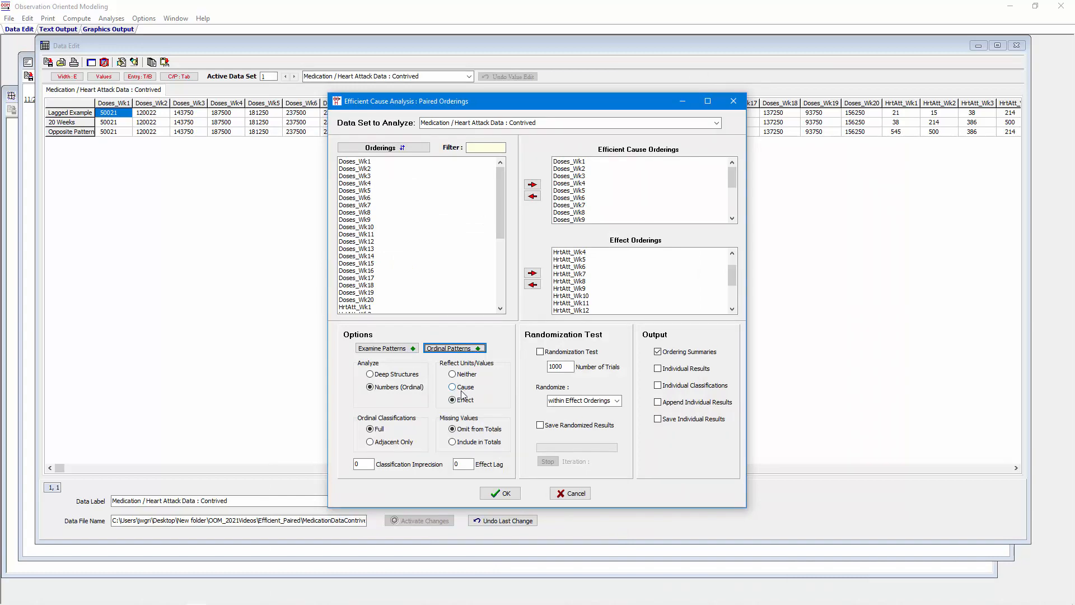